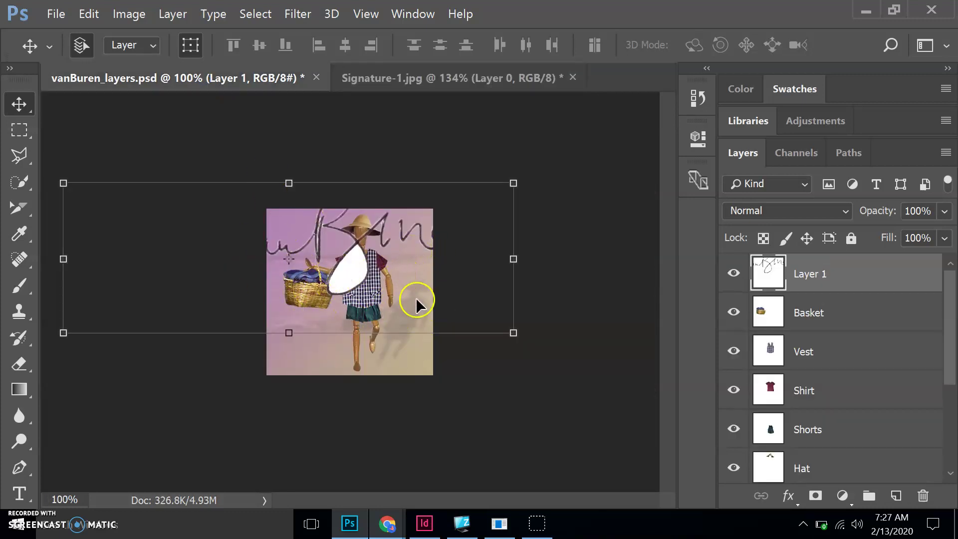
Scale the signature layer down to under 20%, rotate it to slope upward, and place it in the picture's lower-left corner.
mouse_move(490, 207)
mouse_down()
mouse_move(427, 242)
mouse_move(355, 252)
mouse_move(407, 310)
mouse_up()
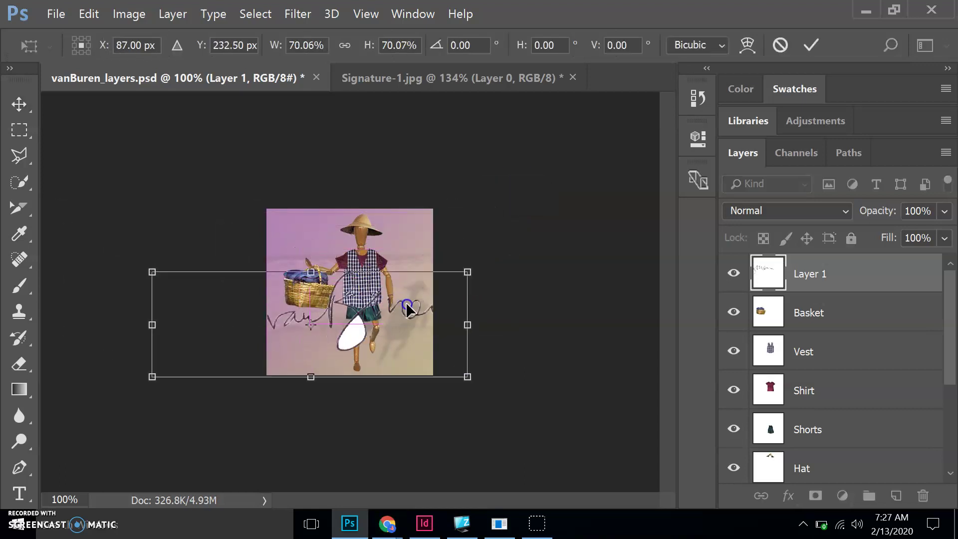
drag(153, 272, 351, 339)
drag(427, 362, 347, 355)
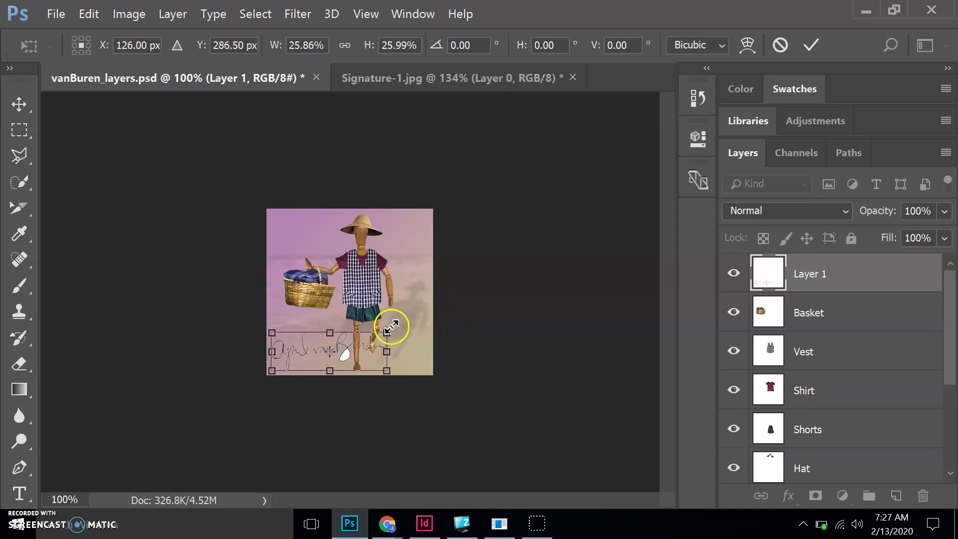
drag(392, 326, 360, 337)
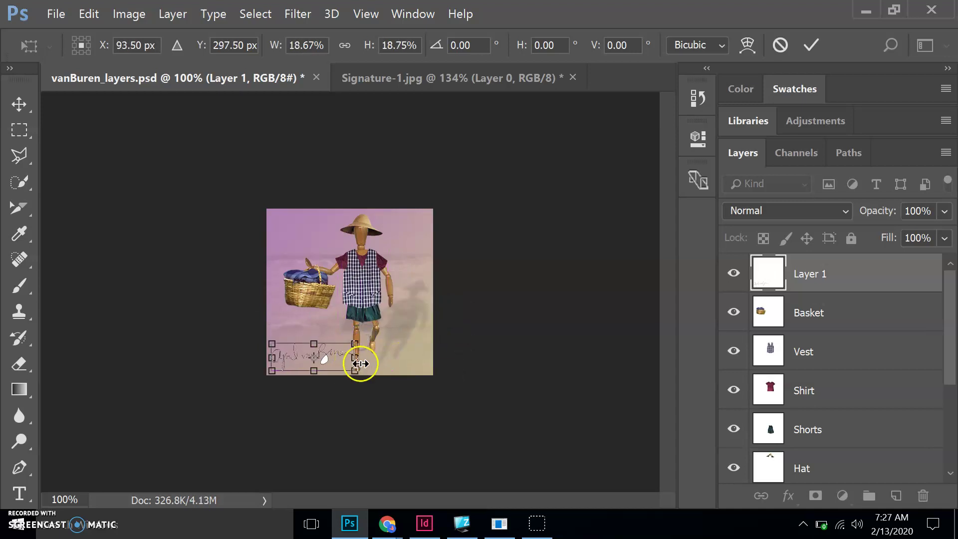
mouse_move(370, 376)
mouse_down()
mouse_move(352, 350)
mouse_move(333, 354)
mouse_move(343, 328)
mouse_up()
click(20, 100)
click(383, 218)
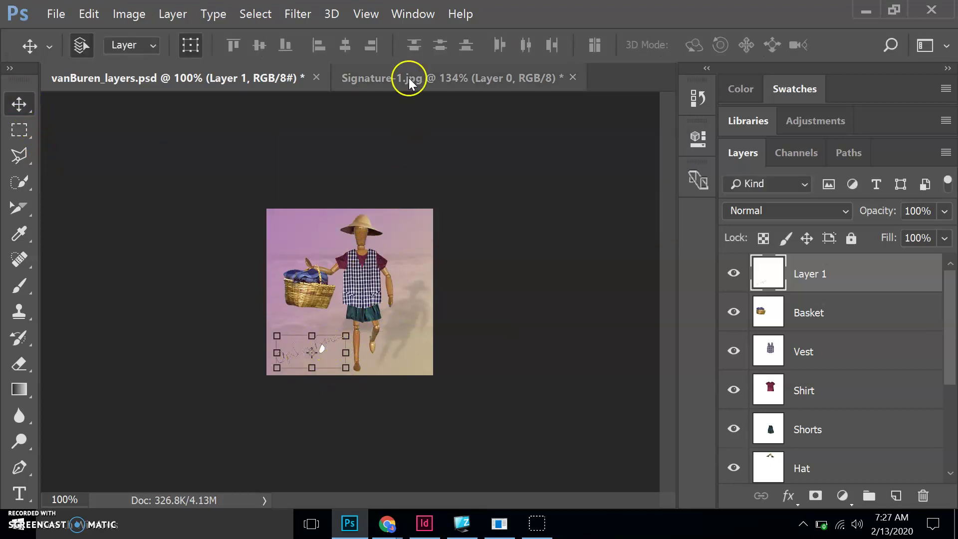
Zoom to 200%, remove the white fill inside the signature's loop with the Magic Wand tool, and deselect the layer.
click(367, 13)
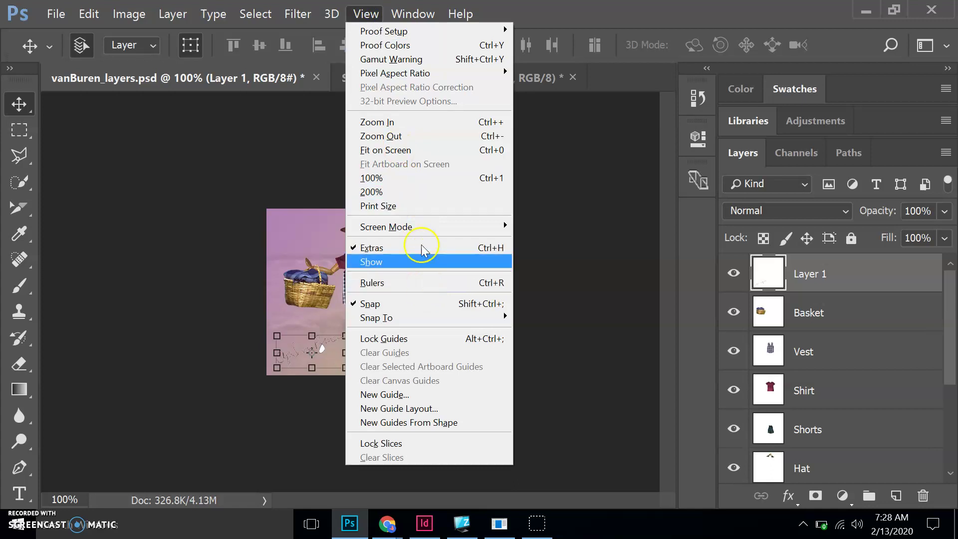
click(412, 124)
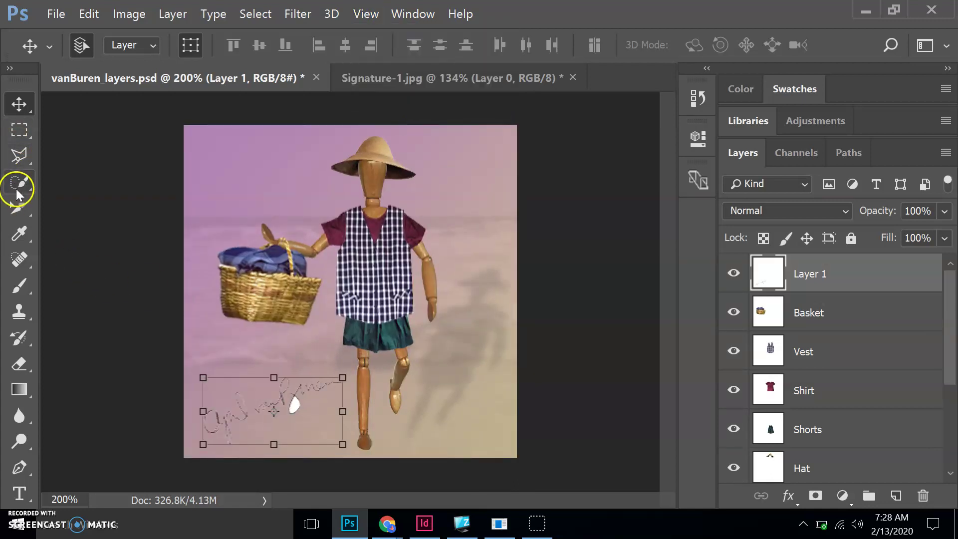
drag(16, 195, 70, 206)
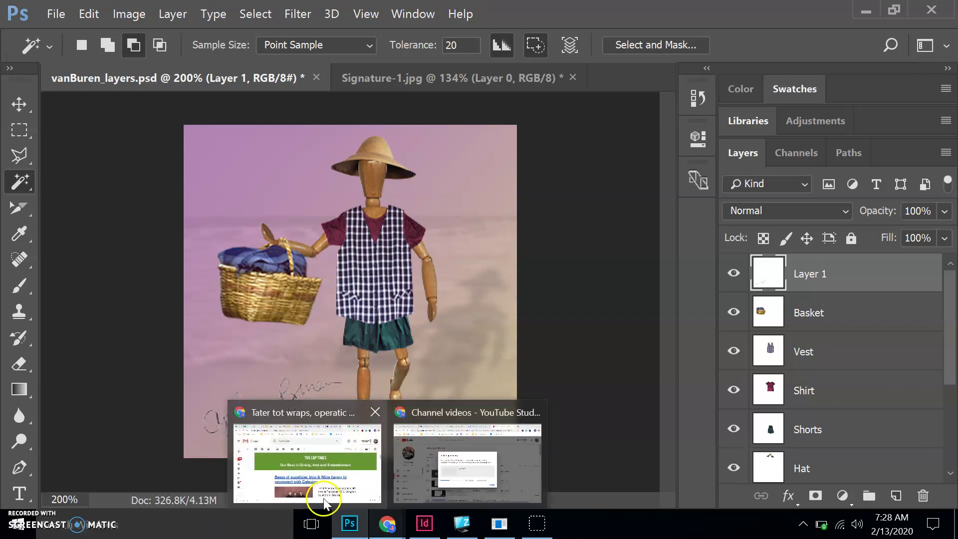
click(19, 104)
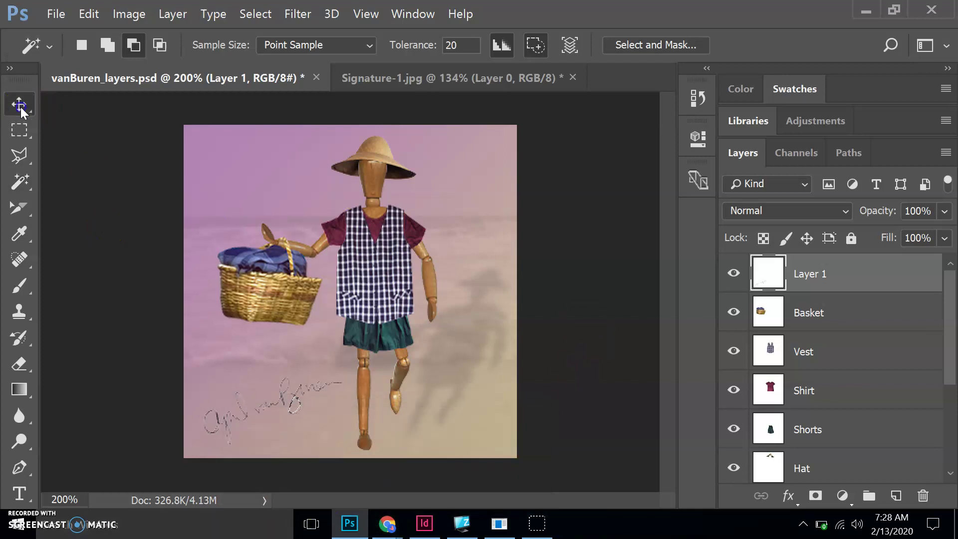
click(132, 294)
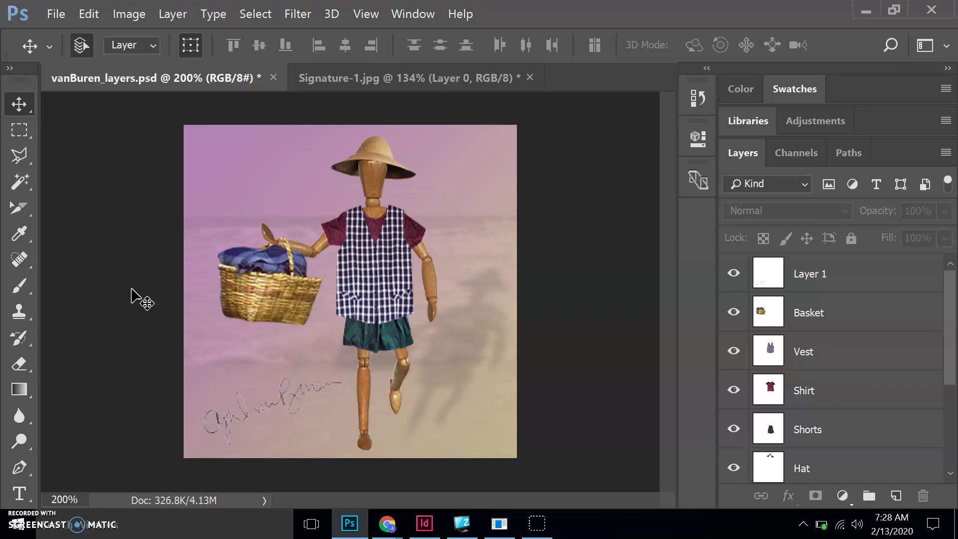
Switch to Chrome and read the Merge and Flatten Layers instructions in the 05_Photoshop CC_Layers_Lesson_5 document.
mouse_move(387, 507)
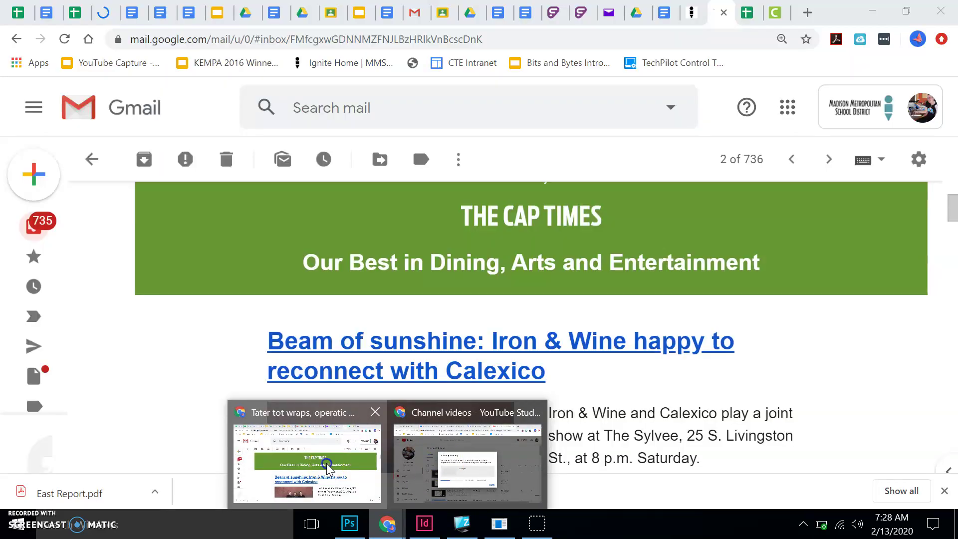
click(397, 466)
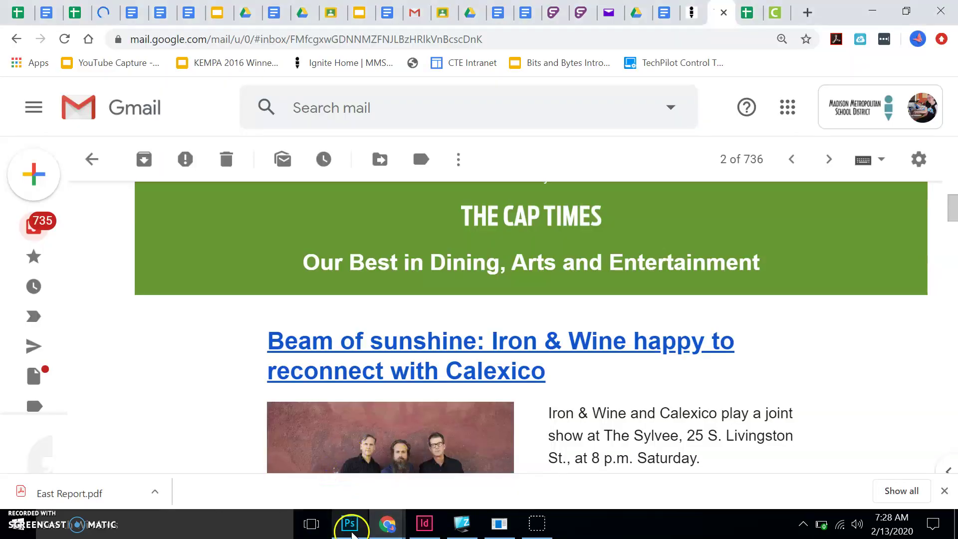
mouse_move(387, 522)
click(449, 459)
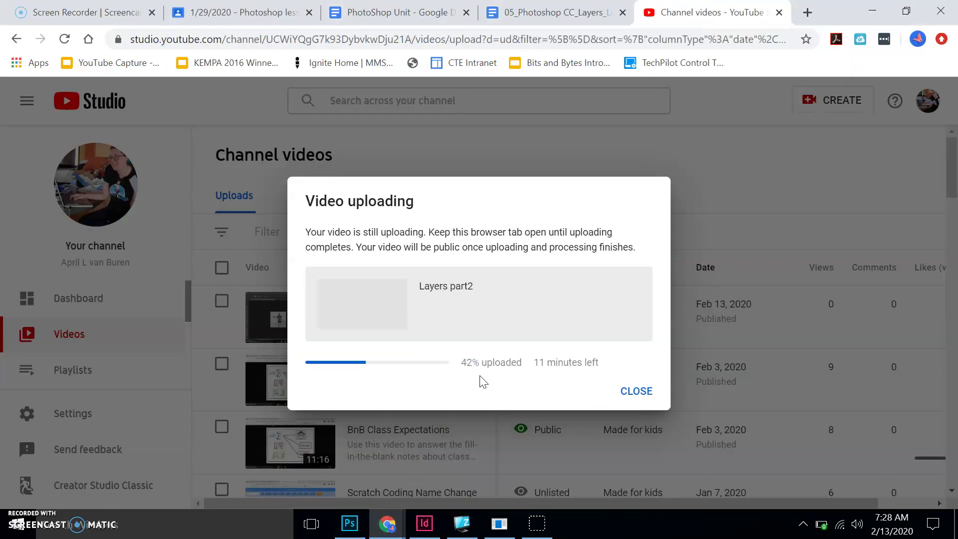
click(520, 7)
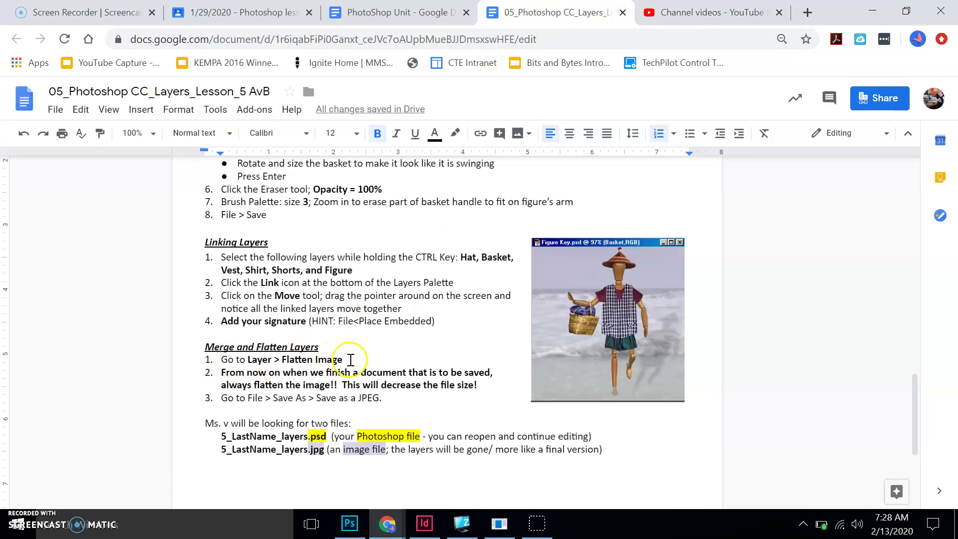
Switch back to Photoshop and flatten the layered image.
click(350, 523)
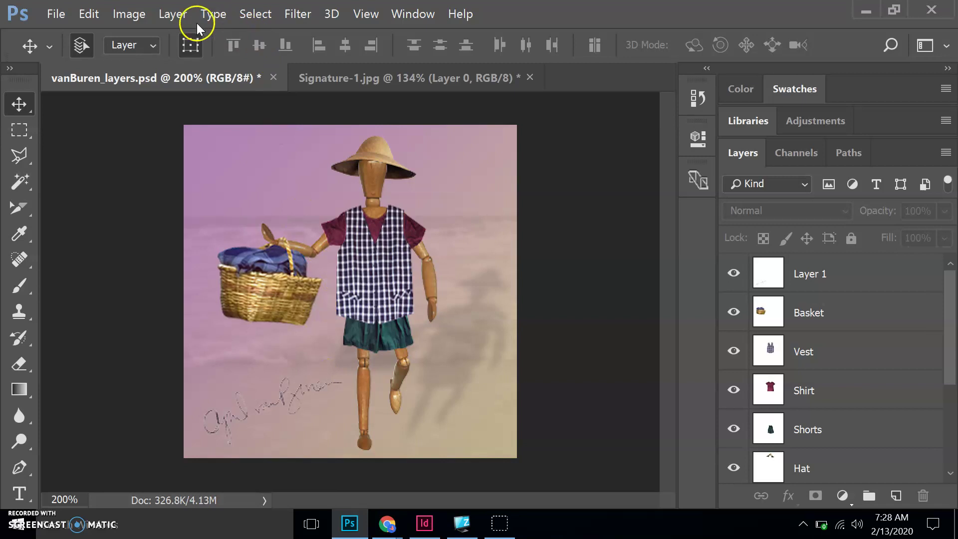
click(178, 18)
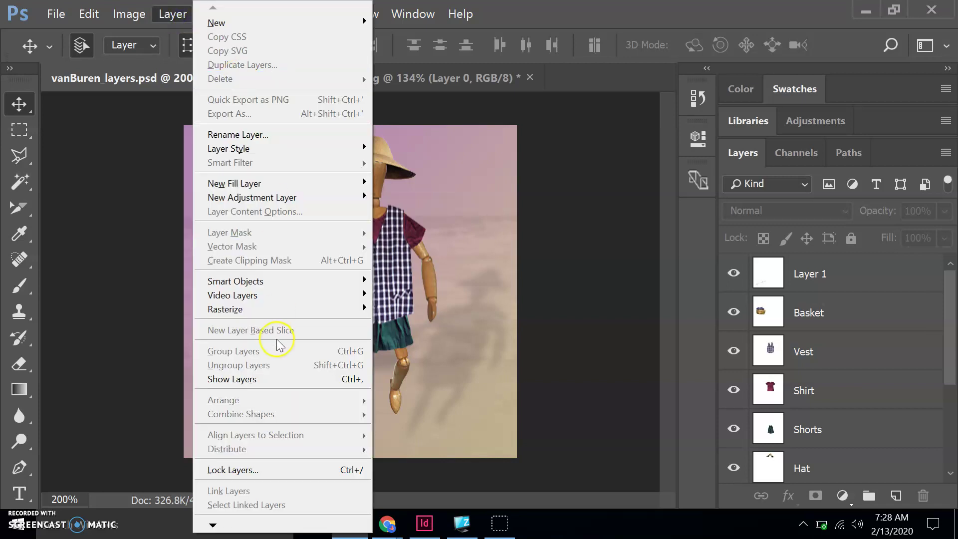
click(231, 522)
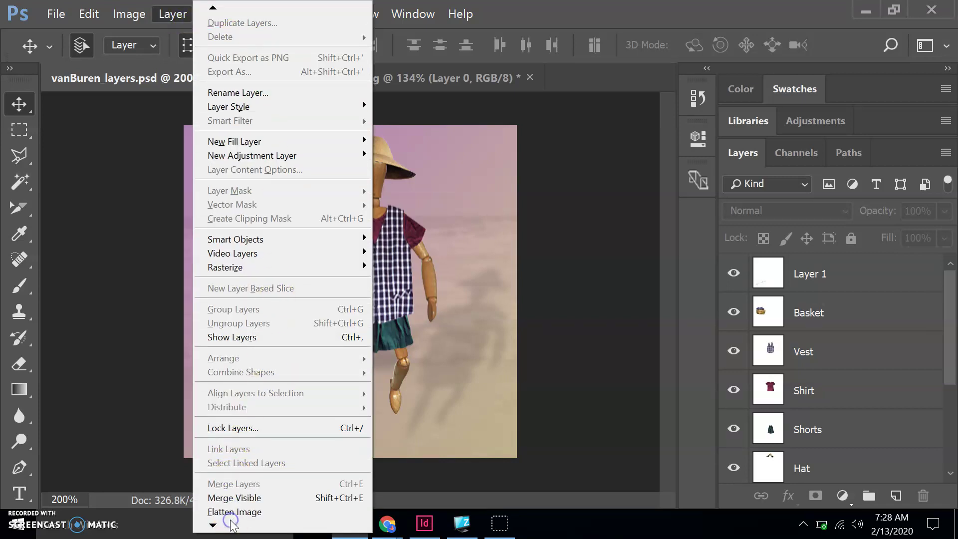
click(234, 517)
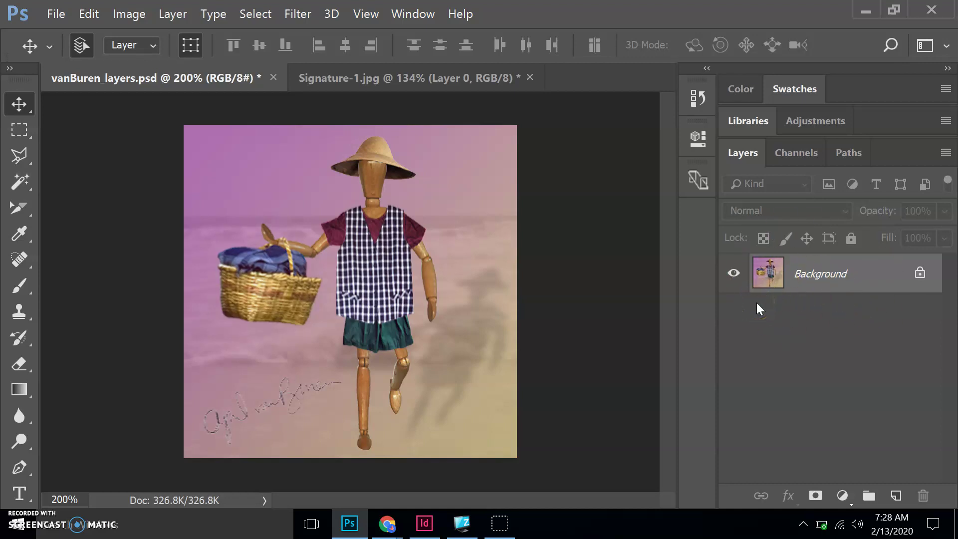
Check the required PSD and JPG files in the Chrome lesson document, and undo the flattening in Photoshop.
mouse_move(387, 523)
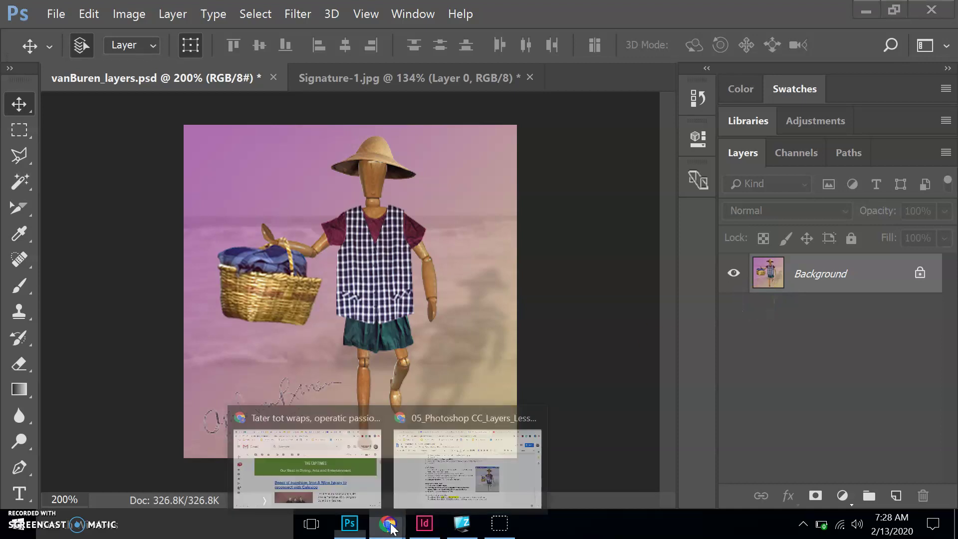
click(433, 450)
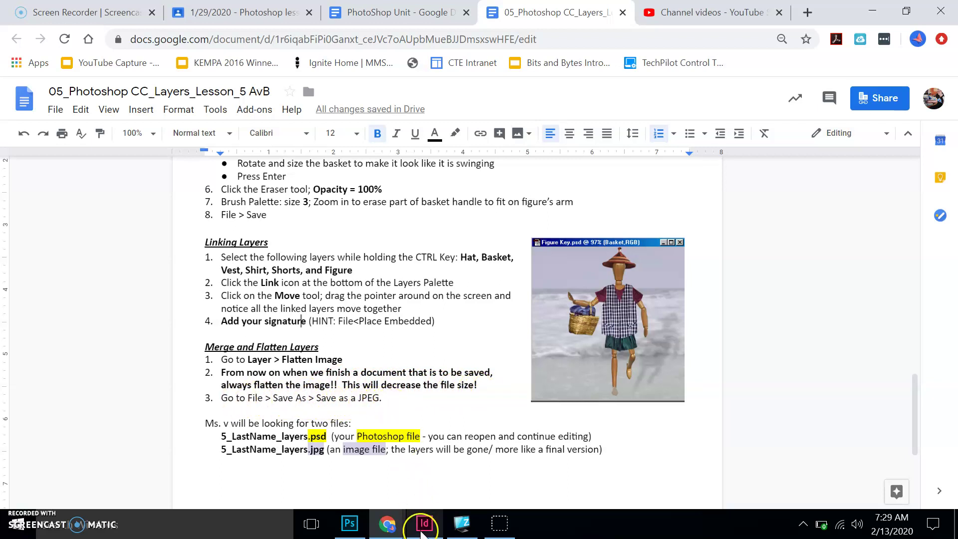
click(345, 530)
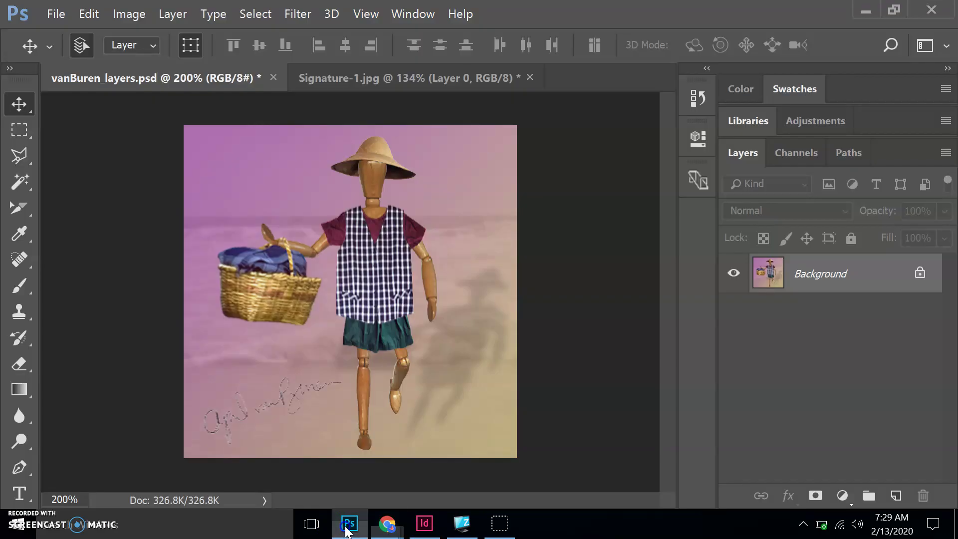
click(92, 16)
click(118, 48)
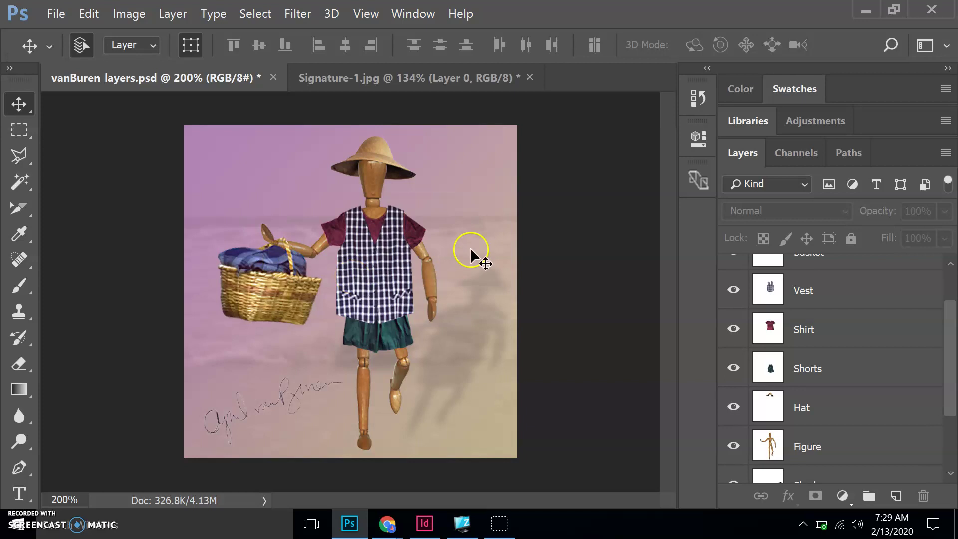
drag(947, 364, 943, 339)
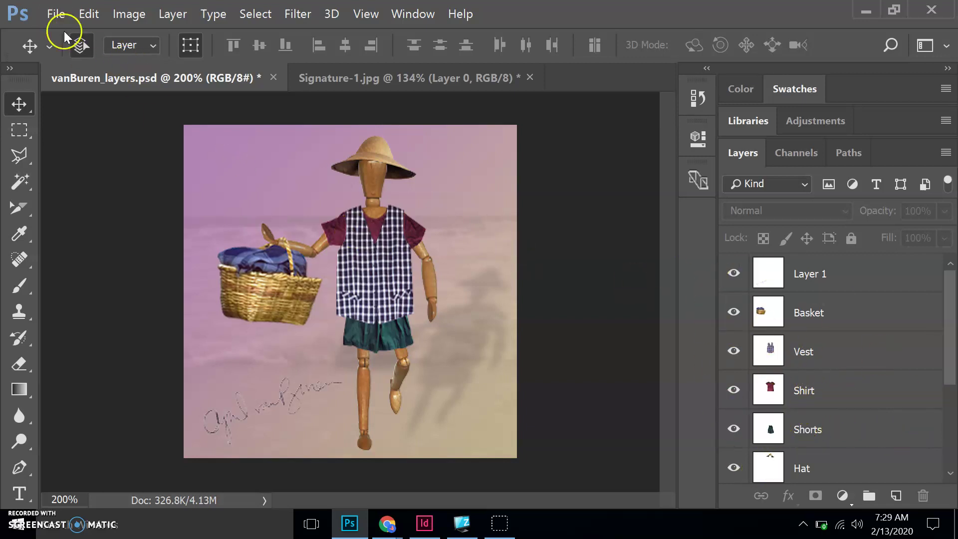
Save the layered PSD file, and flatten all its layers into a single background.
click(52, 15)
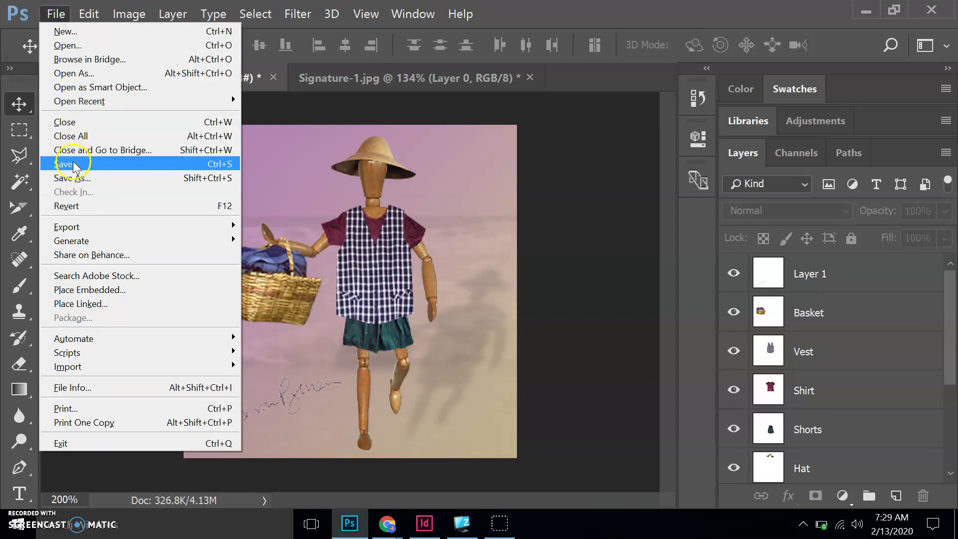
mouse_move(92, 17)
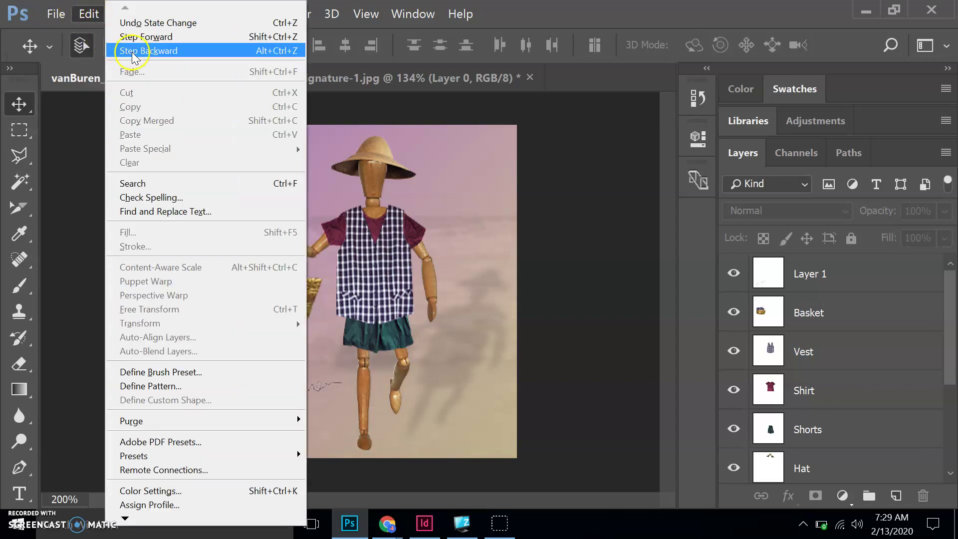
mouse_move(52, 14)
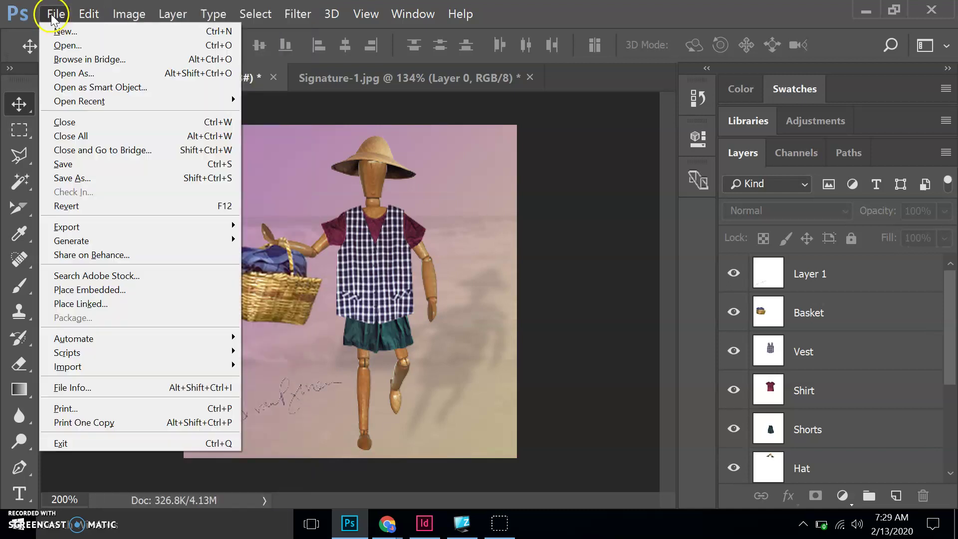
click(62, 163)
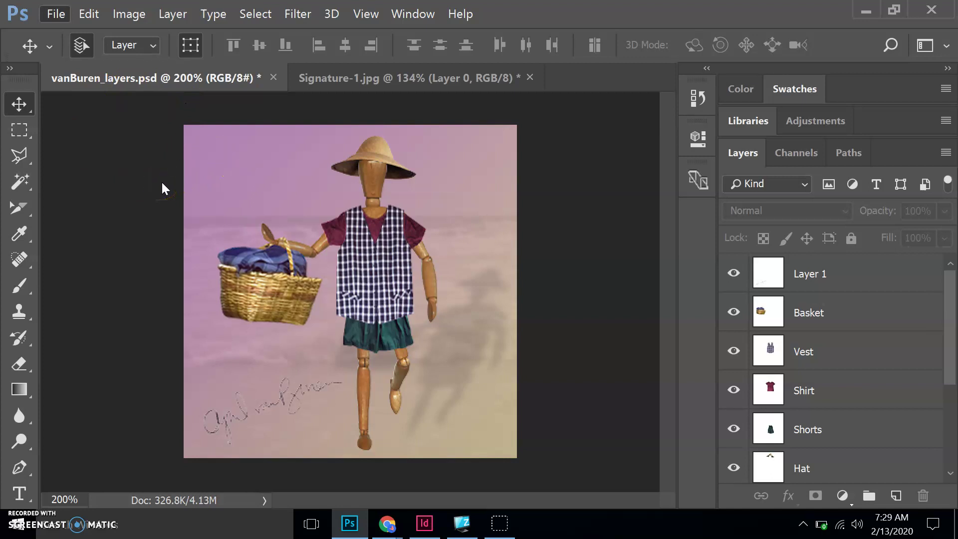
click(173, 14)
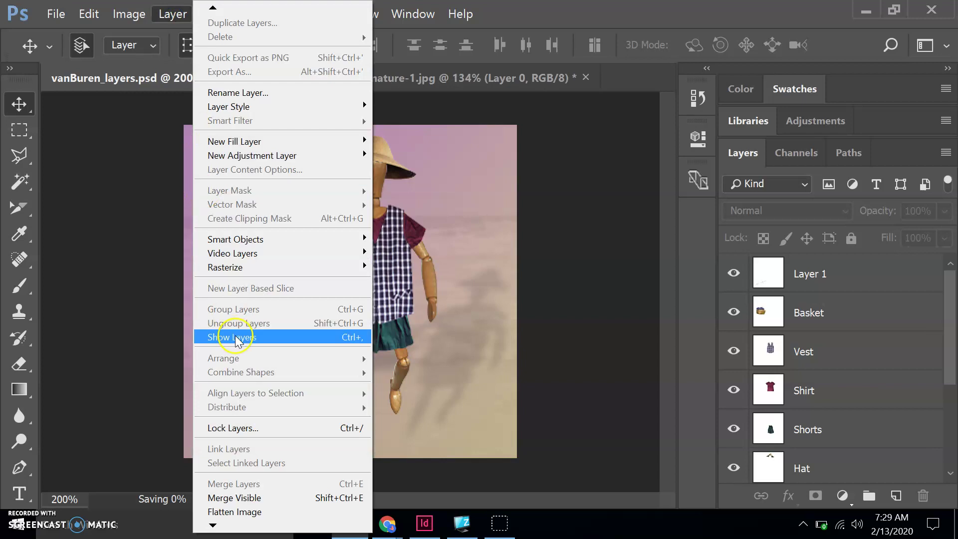
click(202, 512)
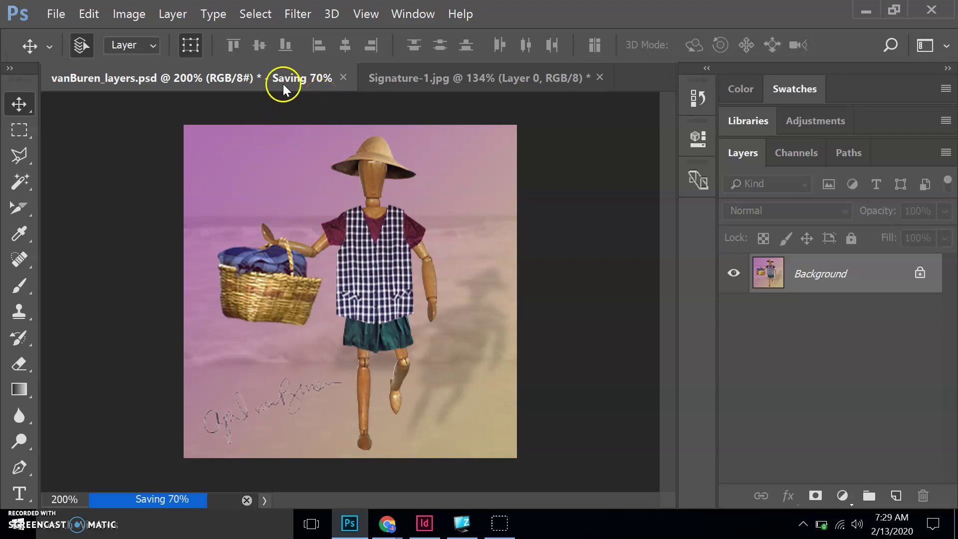
Try to save the flattened image as a separate file.
click(56, 14)
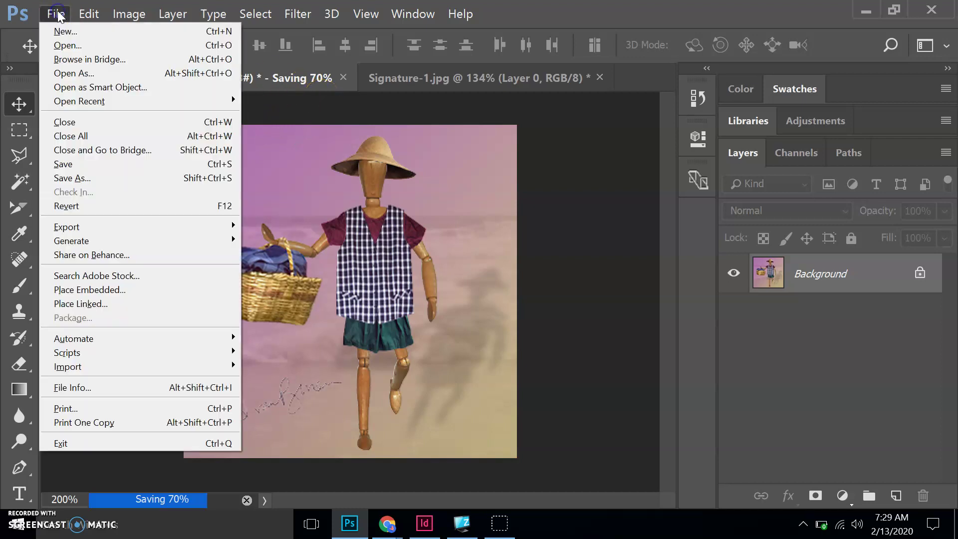
click(76, 179)
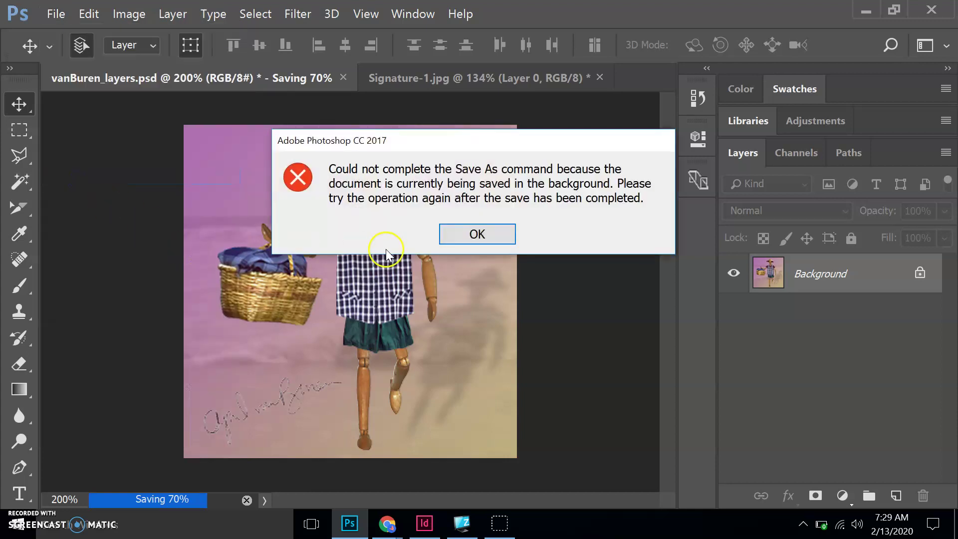
click(470, 235)
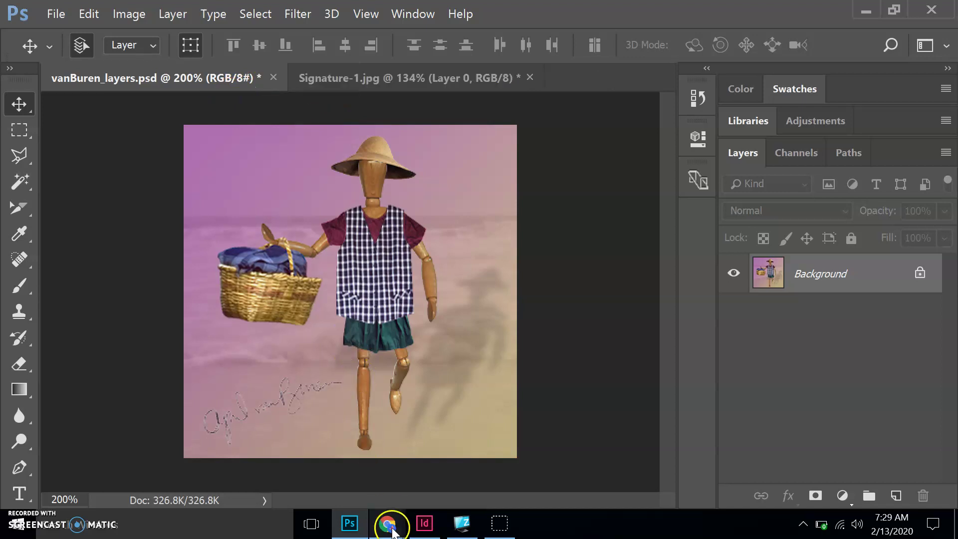
Start saving the flattened image under a new format, and choose the personal network user drive as its location.
click(59, 19)
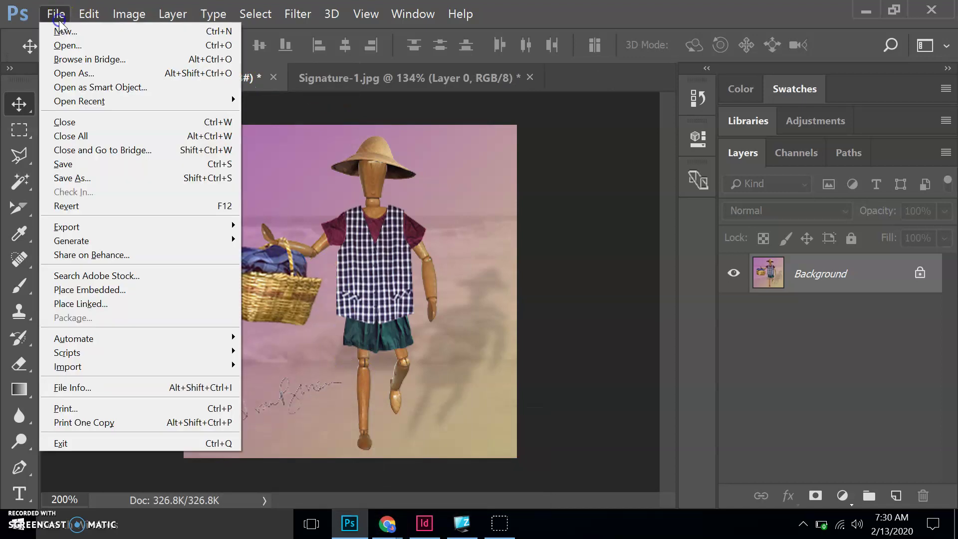
click(88, 179)
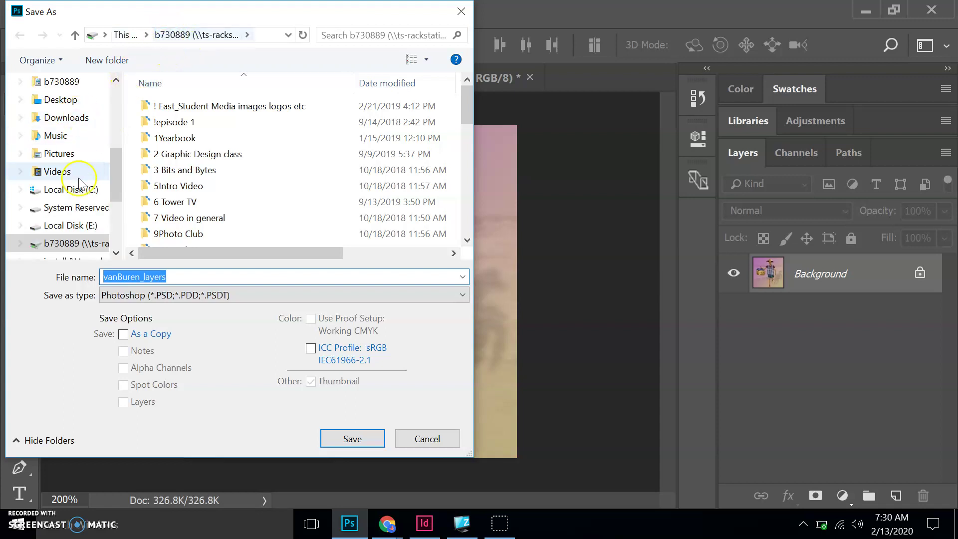
scroll(59, 160, up, 3)
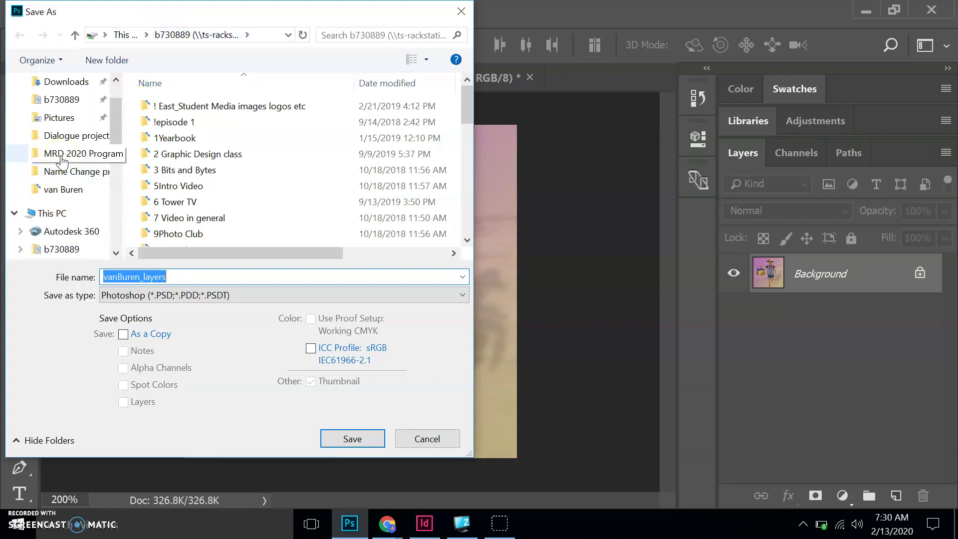
click(50, 212)
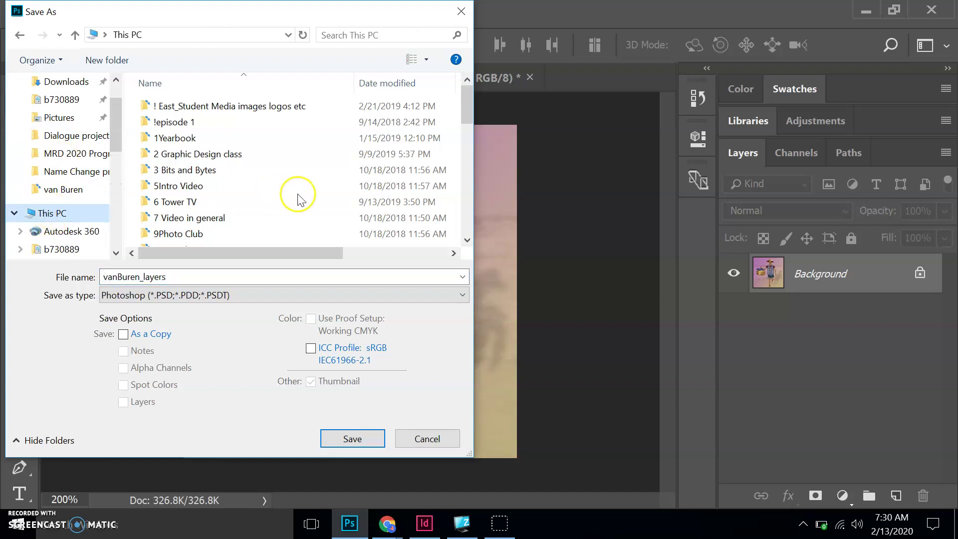
scroll(298, 195, down, 6)
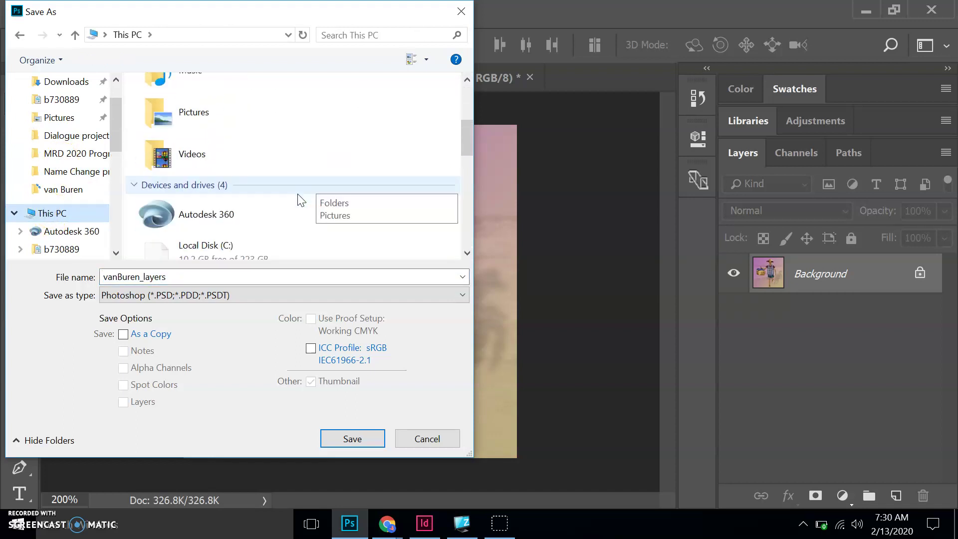
scroll(300, 200, down, 3)
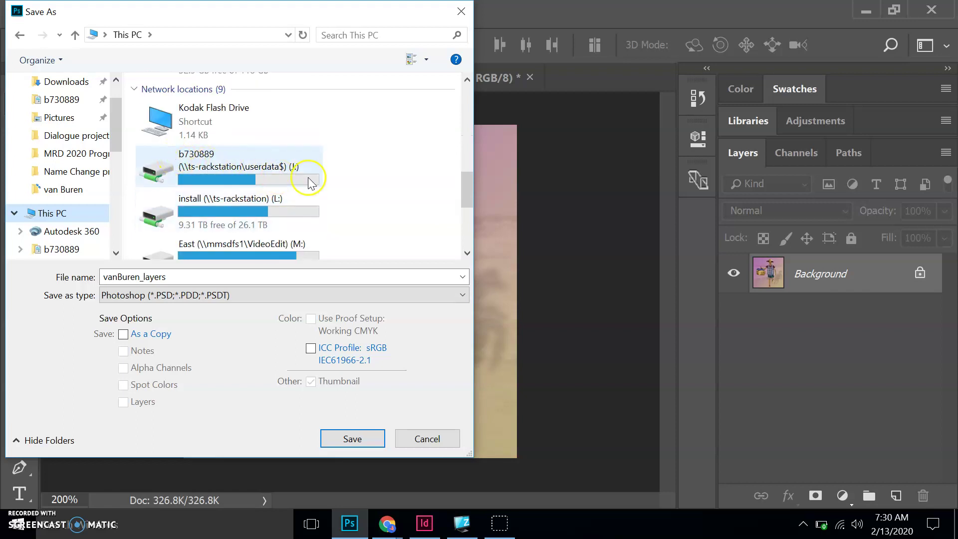
click(255, 172)
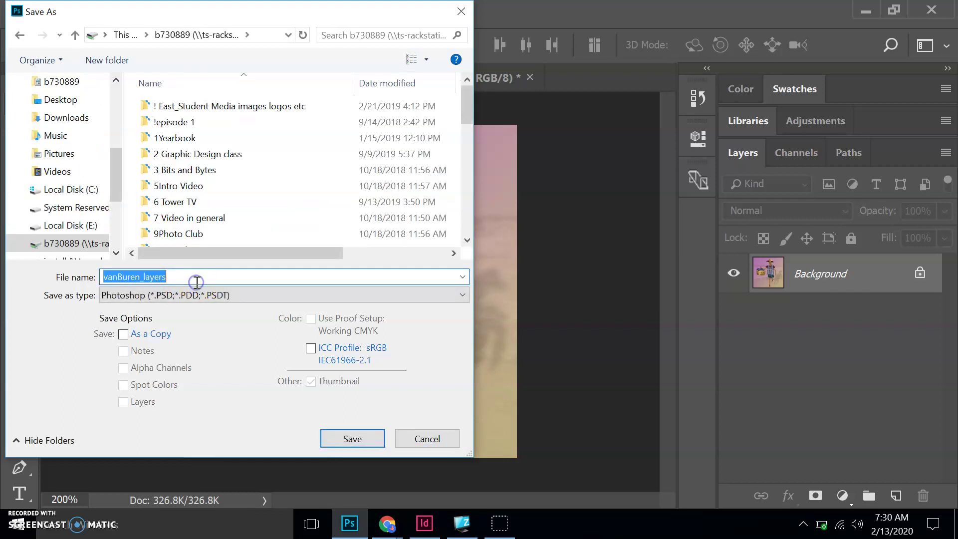
Set the file type to JPEG and save the flattened image under its existing file name.
click(149, 298)
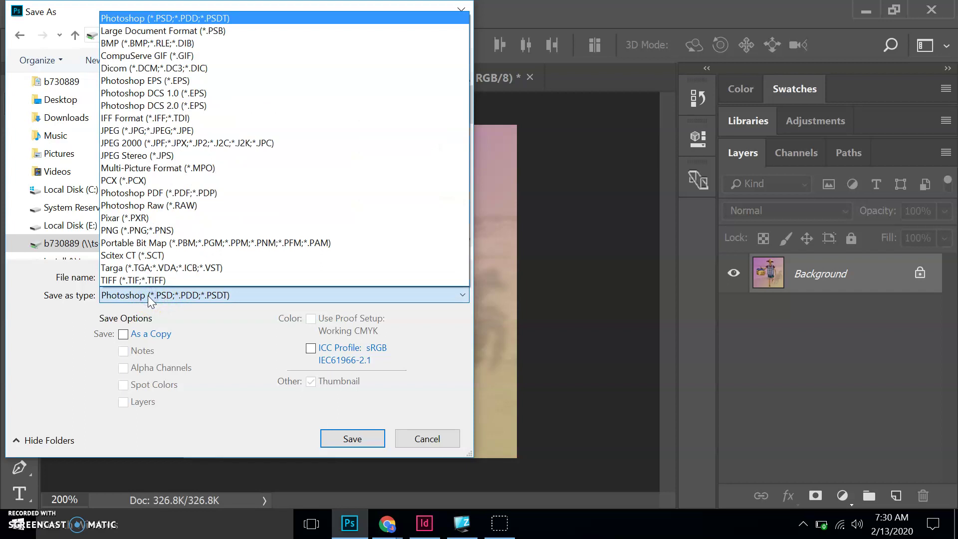
click(133, 130)
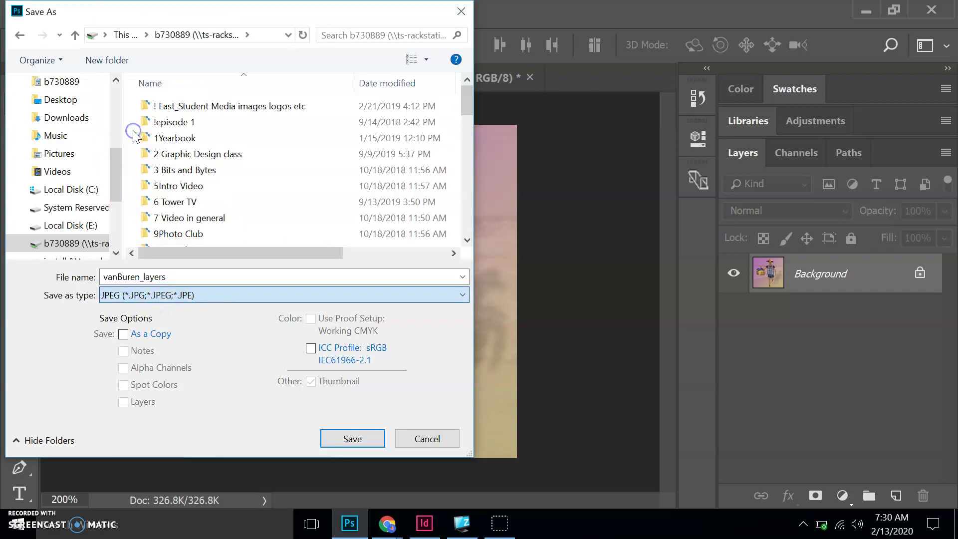
click(333, 439)
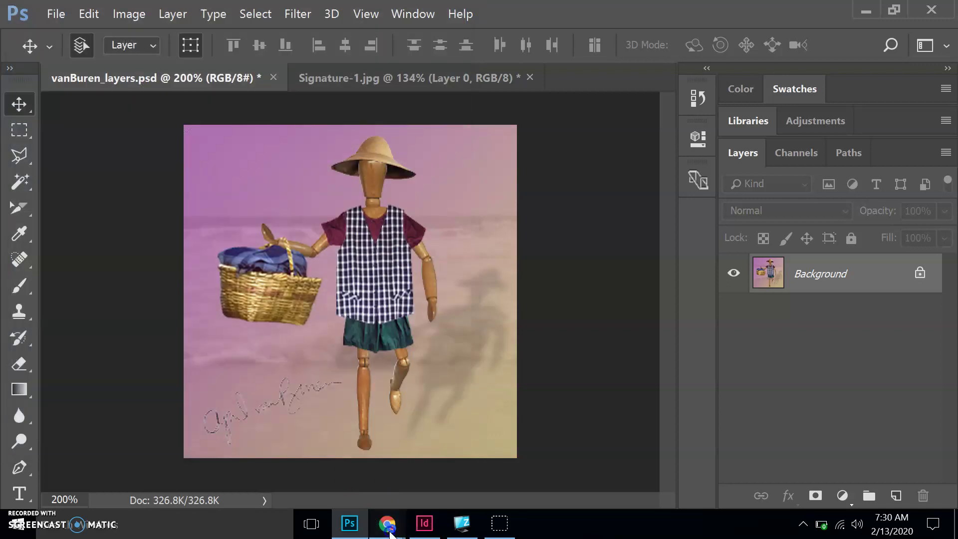
Check the lesson document in Chrome, and accept the JPEG options in Photoshop with quality 12 Maximum and Baseline ("Standard") format.
mouse_move(388, 523)
click(415, 430)
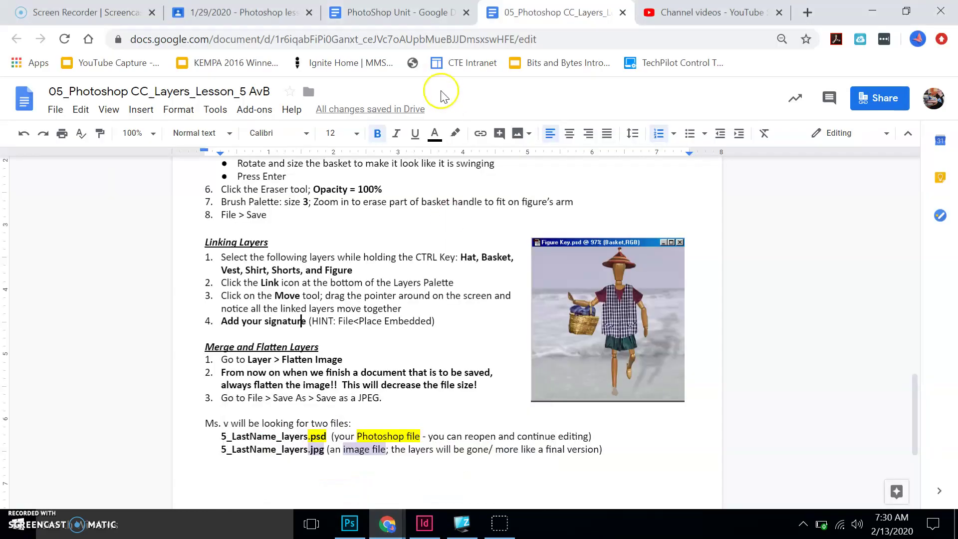
click(274, 14)
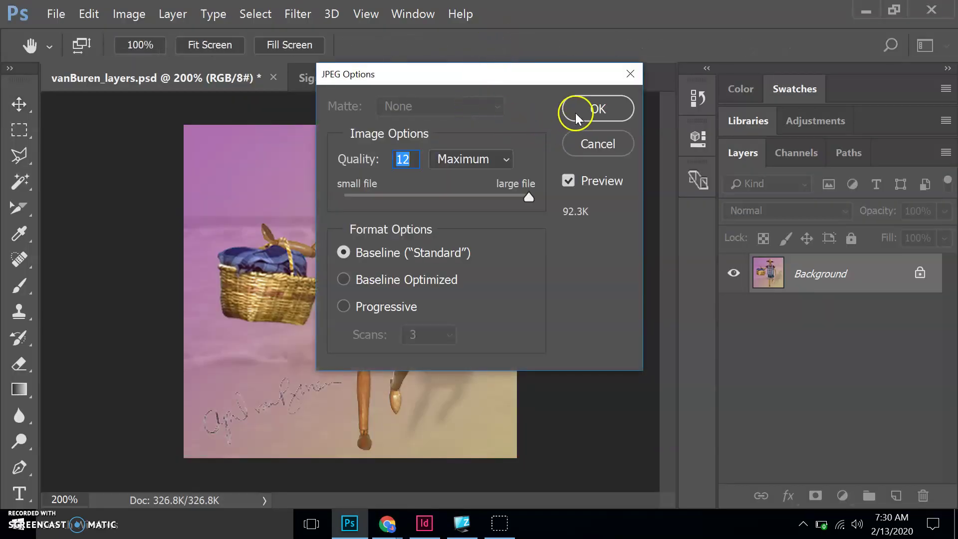
click(577, 113)
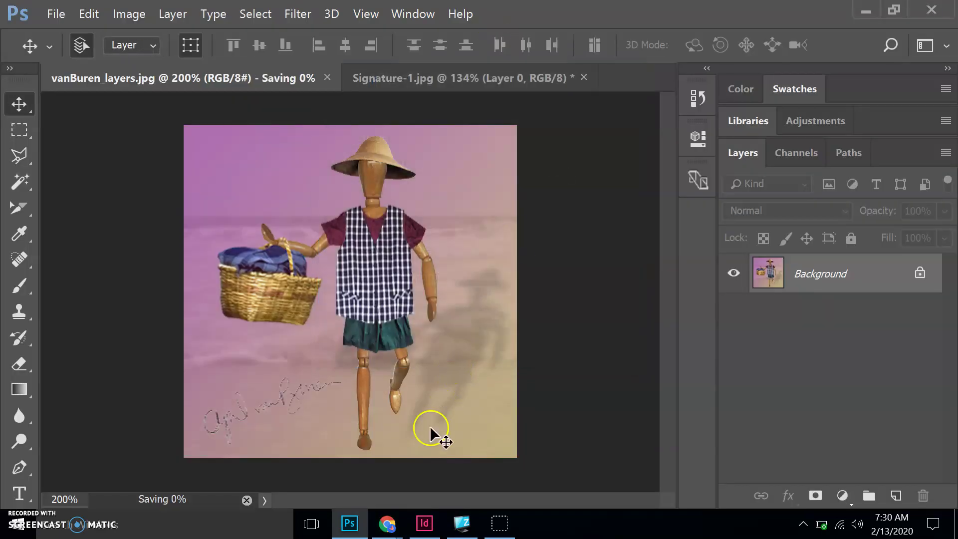
Switch to Chrome and check the PSD and JPG file names required for the 5-Using Layers lesson in the PhotoShop Unit document.
mouse_move(387, 523)
click(432, 465)
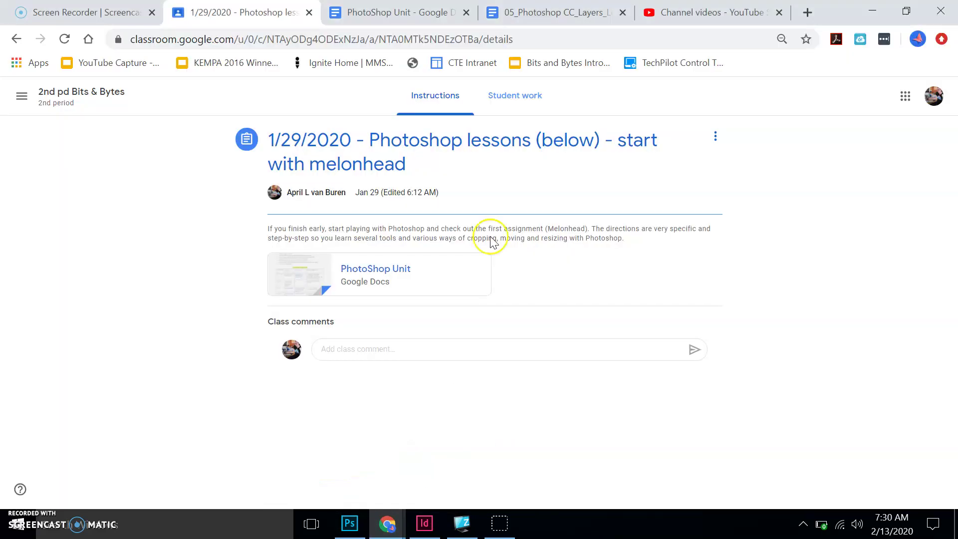
click(533, 11)
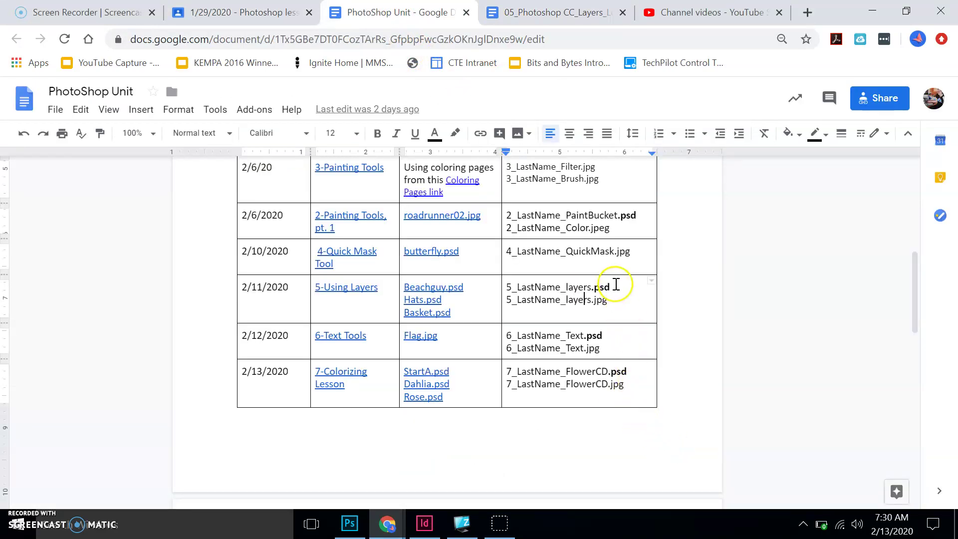
drag(548, 285, 523, 285)
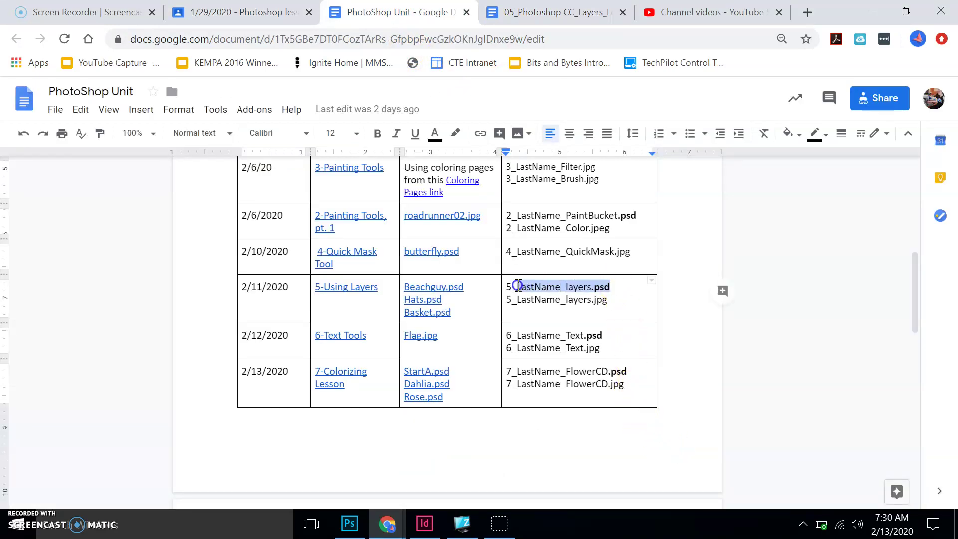
drag(599, 298, 529, 300)
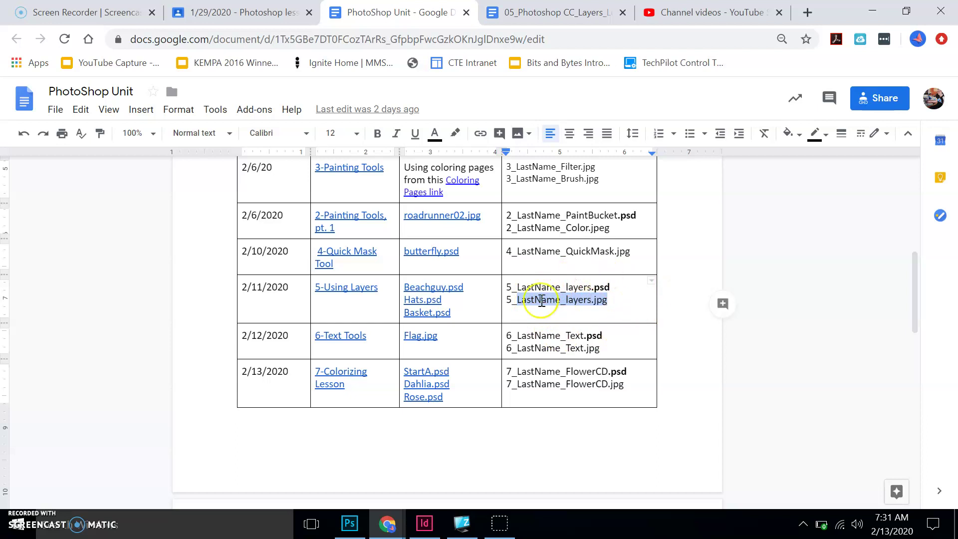
click(494, 529)
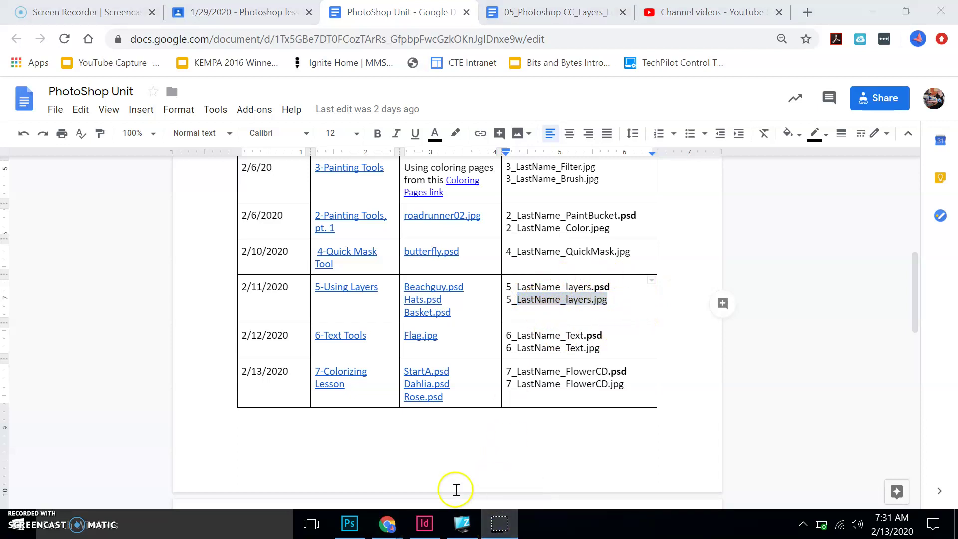